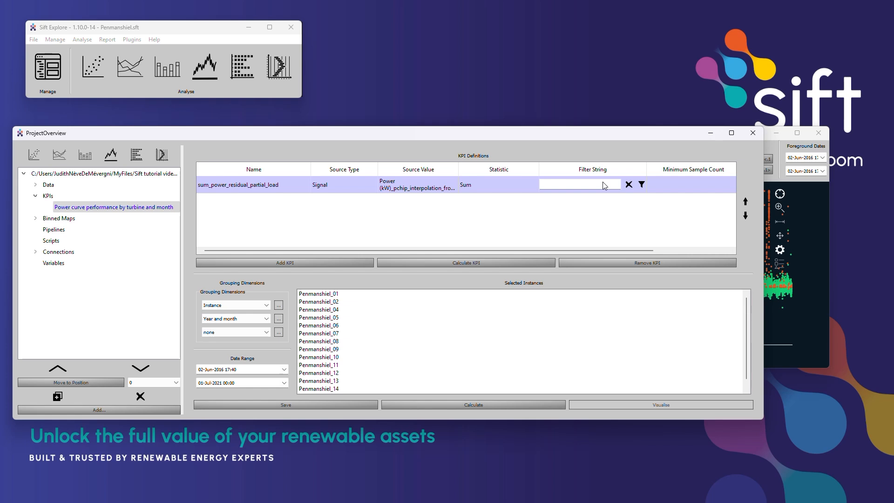
- Set the filter of sum_power_residual_partial_load to flagged_as("neutral") & [Generator RPM (RPM)] > 1140 & [Power (kW)] < 0.95*2060
left_click(641, 184)
left_click(654, 209)
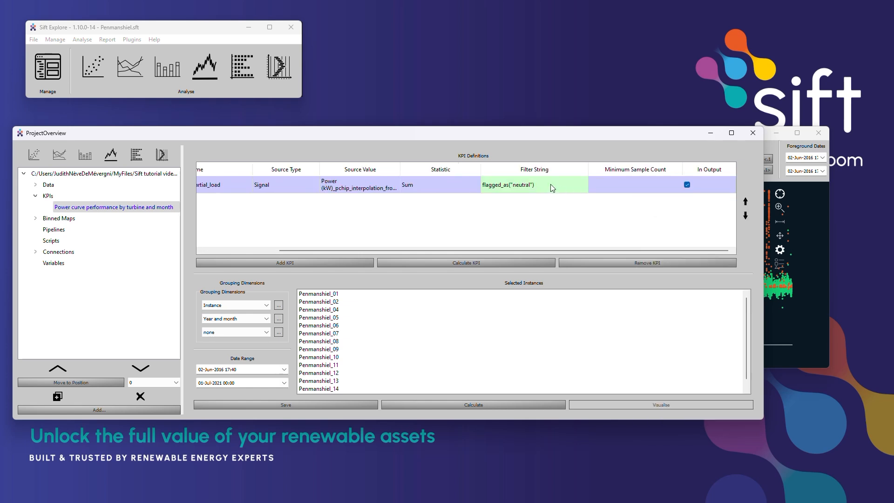
type("& [Generator RPM (RPM)]")
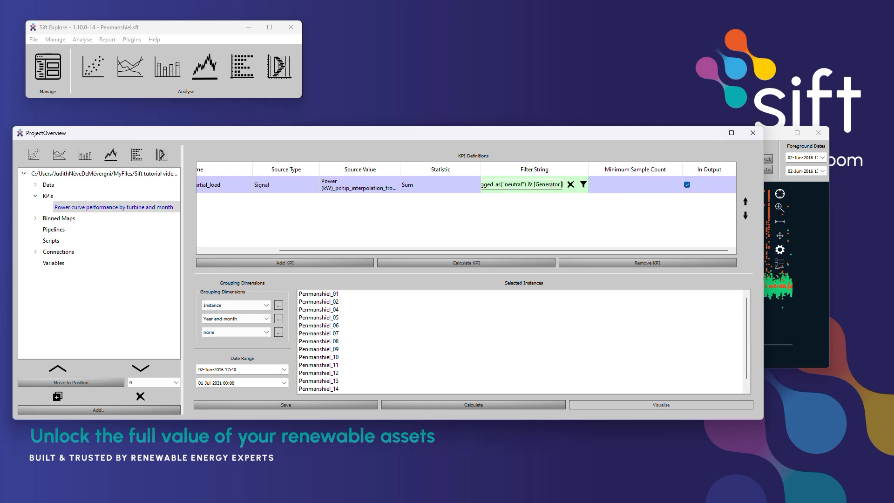
type(" > 1140 & [Power (kW)] < 0.95*2060")
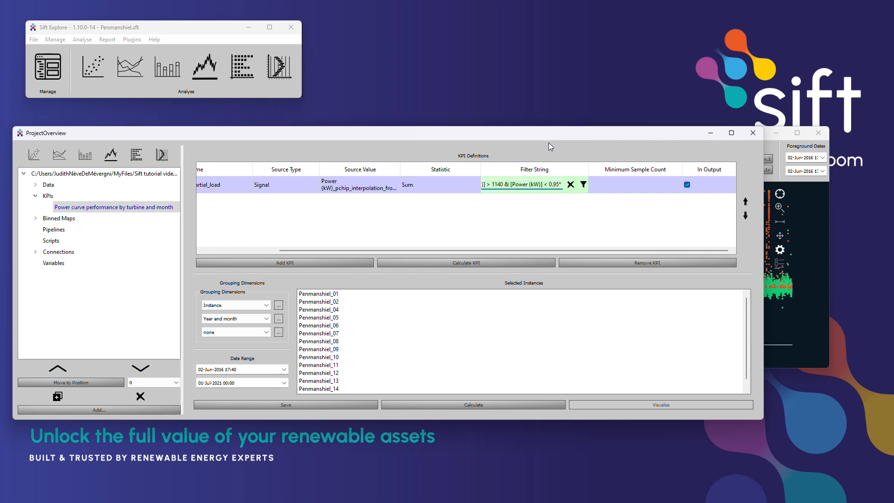
key("Return")
- Set the minimum sample count of sum_power_residual_partial_load to 12
double_click(623, 183)
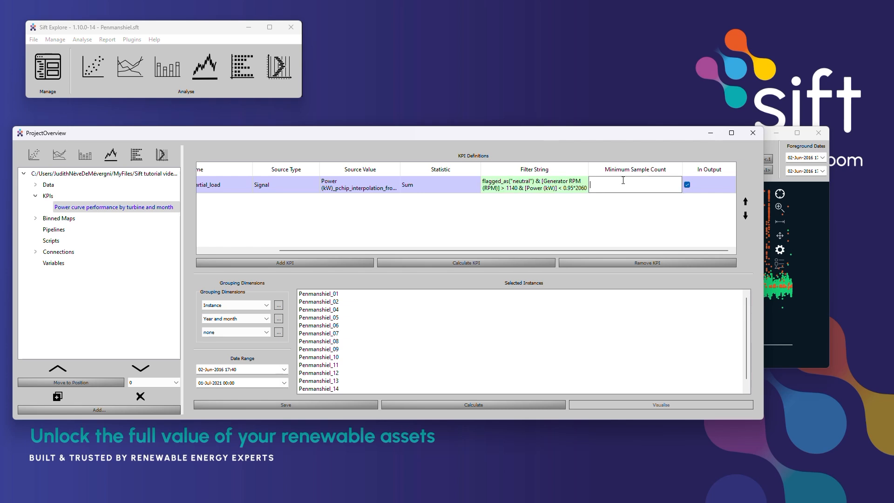
type("12")
key("Return")
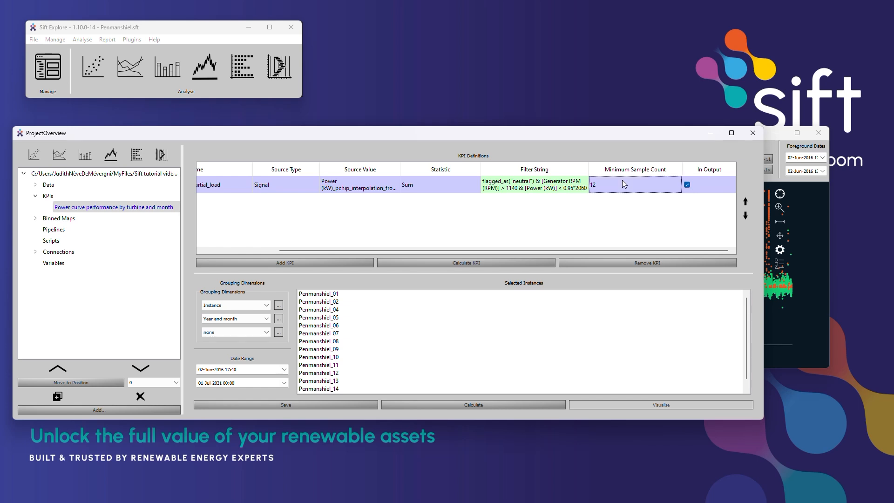
- Add a second KPI to the family and name it sum_expected_power_partial_load
left_click(322, 262)
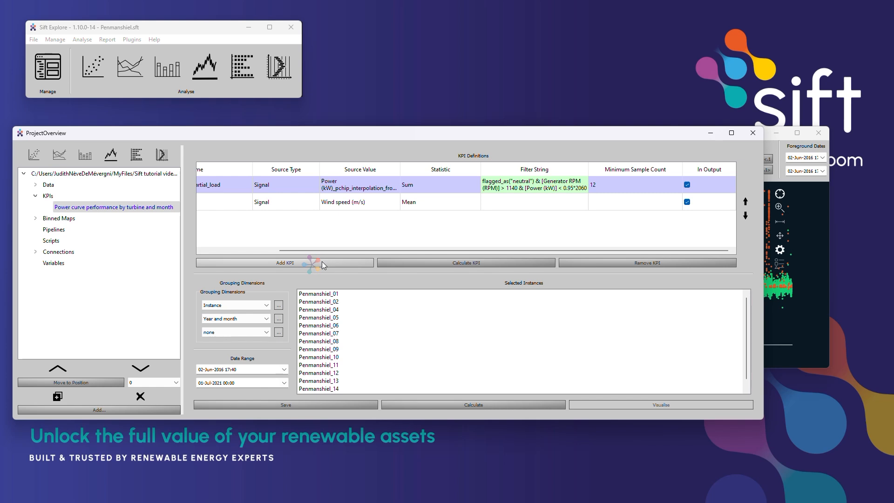
left_click_drag(328, 250, 238, 249)
double_click(235, 200)
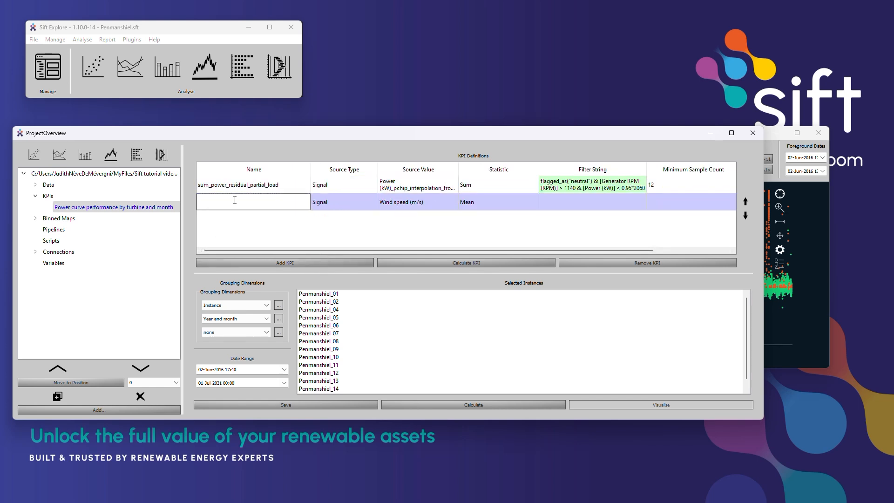
type("sum_expected_power_partial_load")
key("Return")
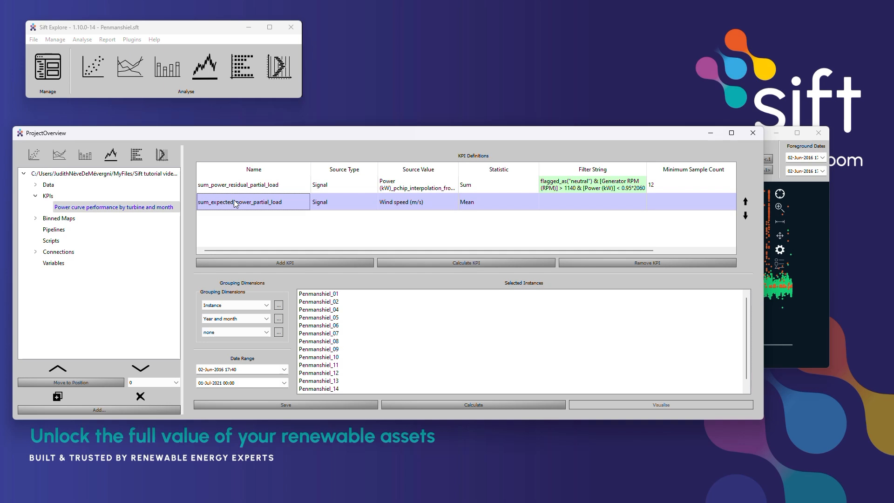
- Set the source of sum_expected_power_partial_load to Power (kW)_pchip_interpolation_from_median_synth and its statistic to Sum
double_click(403, 204)
left_click(409, 200)
left_click_drag(538, 220, 556, 353)
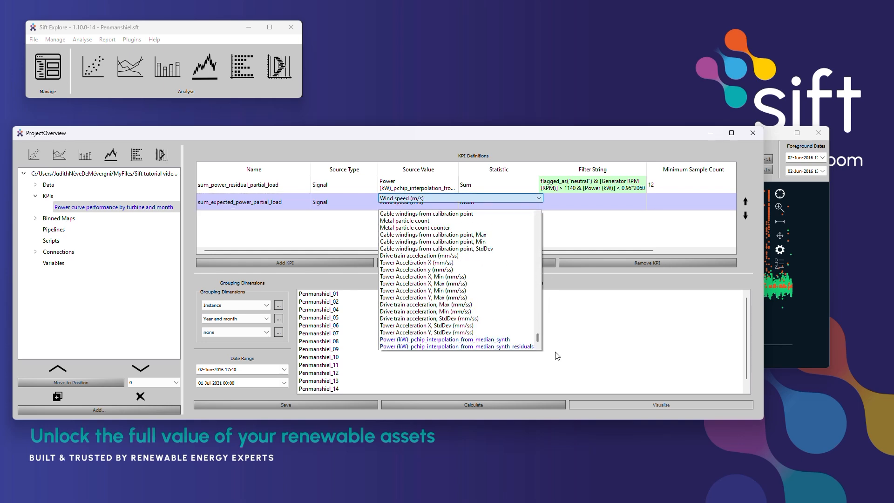
left_click(492, 340)
double_click(487, 202)
left_click(487, 199)
left_click(484, 246)
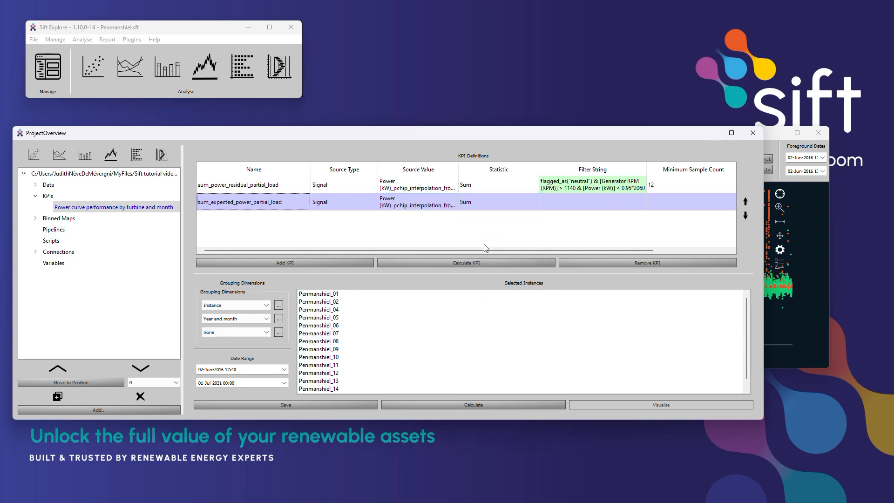
- Copy the filter string of the partial-load residual KPI to sum_expected_power_partial_load and give it a minimum sample count of 12
double_click(571, 183)
key("ctrl+a")
key("ctrl+c")
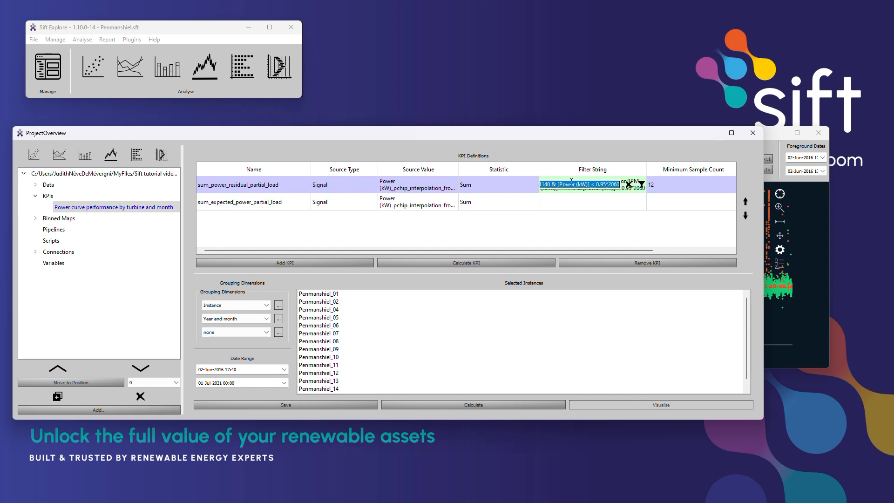
double_click(578, 203)
key("ctrl+v")
key("Return")
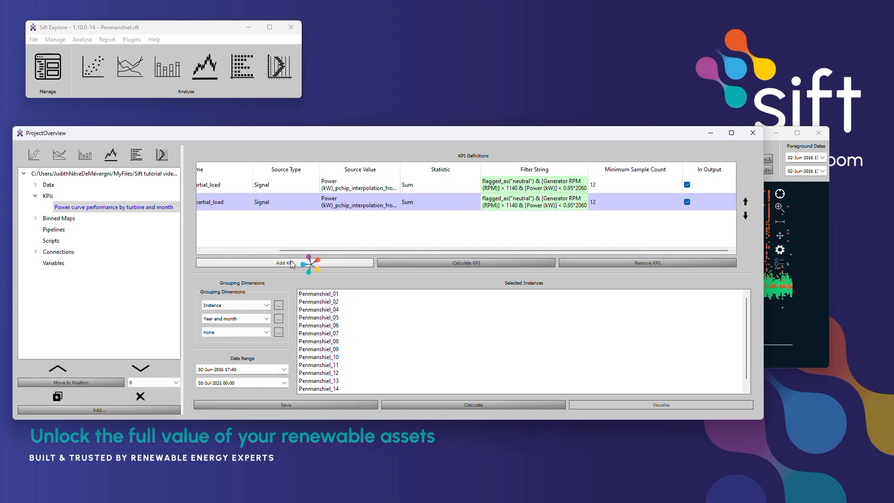
- Add a KPI named "Power curve efficiency in partial load [%]" with the source type KPI Expression
left_click(299, 263)
double_click(224, 220)
type("Power curve e")
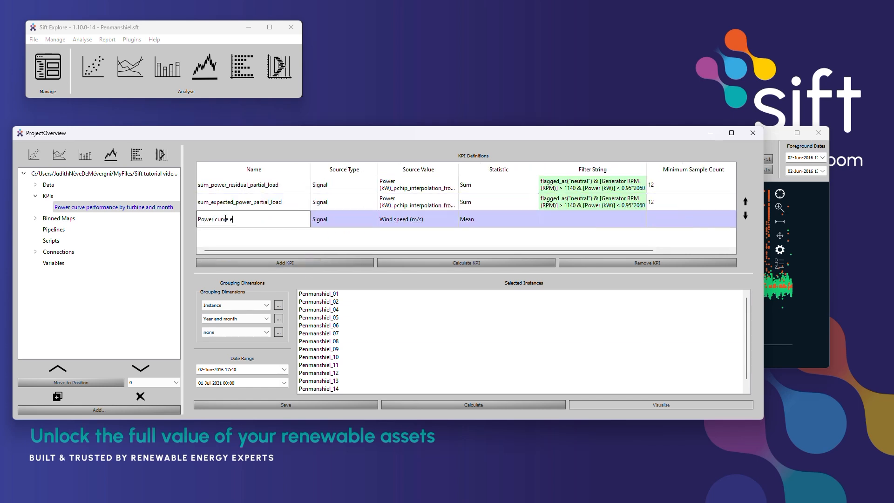
type("fficiency in partial load [%")
key("Return")
double_click(344, 220)
left_click(345, 244)
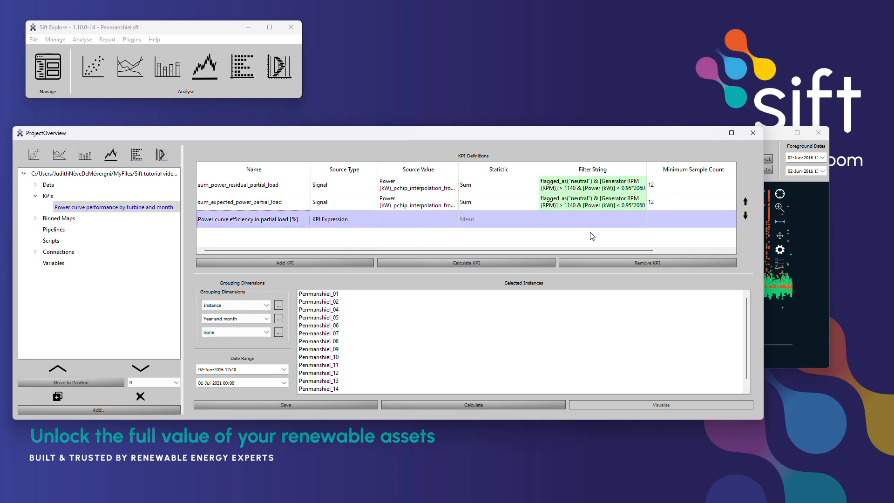
- Define the partial-load efficiency expression as ((-1)*sum_power_residual_partial_load/sum_expected_power_partial_load)*100
double_click(419, 218)
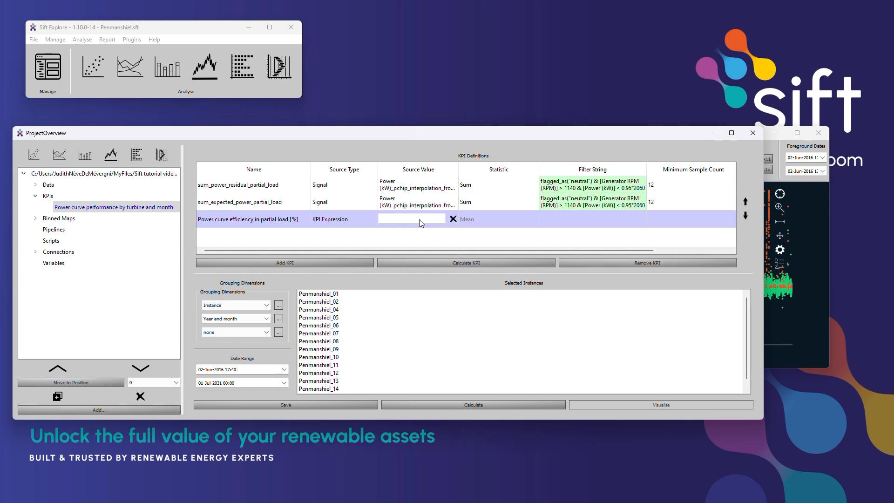
type("sum_power_residual_partial_load/sum_expected_power_partial_load)*100")
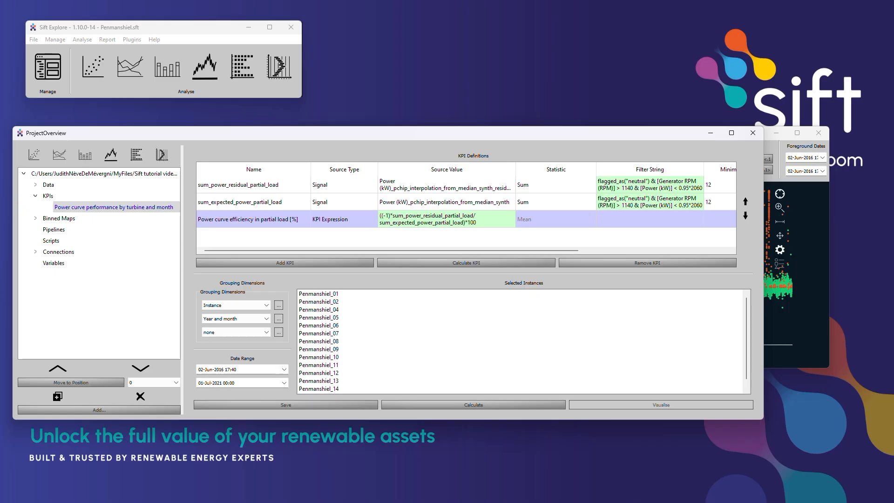
- Add three more KPIs named sum_power_residual_full_load, sum_expected_power_full_load and "Power curve efficiency in full load [%]"
left_click(315, 264)
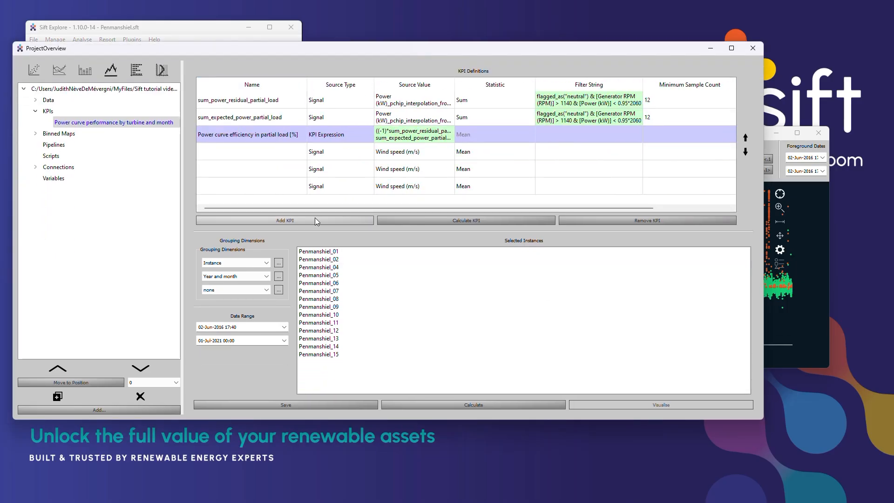
double_click(262, 151)
type("sum_power_residual_full_load")
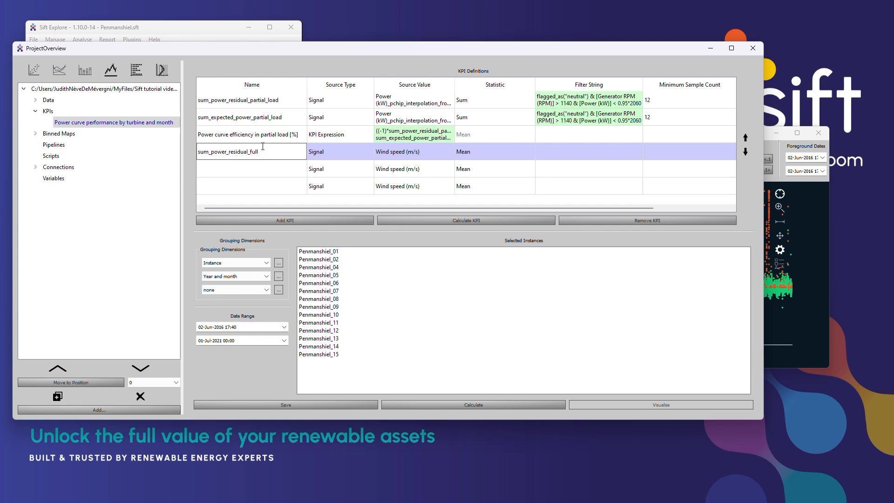
double_click(262, 166)
type("sum_expected_power_full_load")
key("Return")
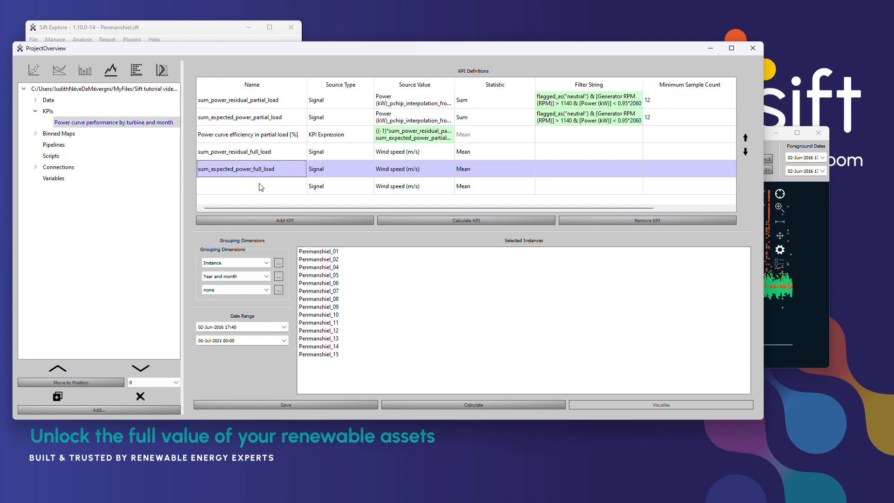
double_click(260, 183)
type("Power curve efficiency in full load [%]")
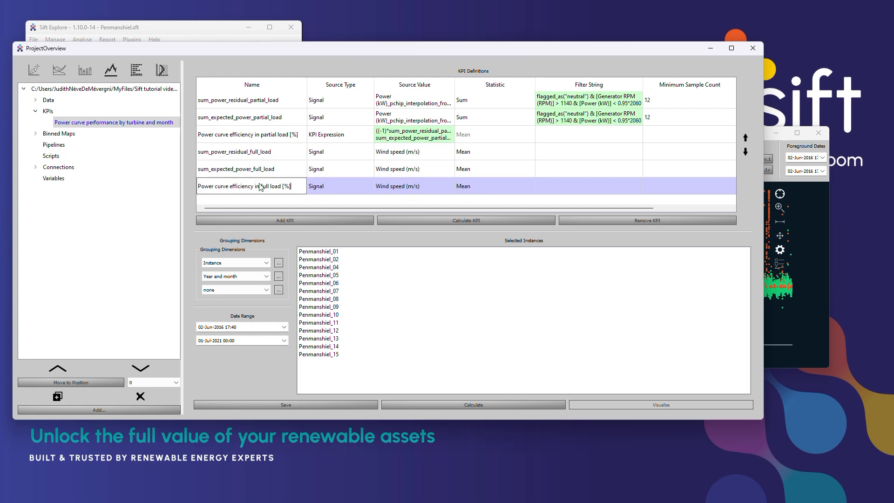
key("Return")
- Set the sources of the full-load residual and expected power KPIs to the matching Power (kW)_pchip_interpolation_from_median_synth signals
double_click(415, 152)
left_click_drag(533, 170, 534, 293)
left_click(501, 282)
double_click(416, 169)
left_click_drag(534, 190, 534, 311)
left_click(501, 298)
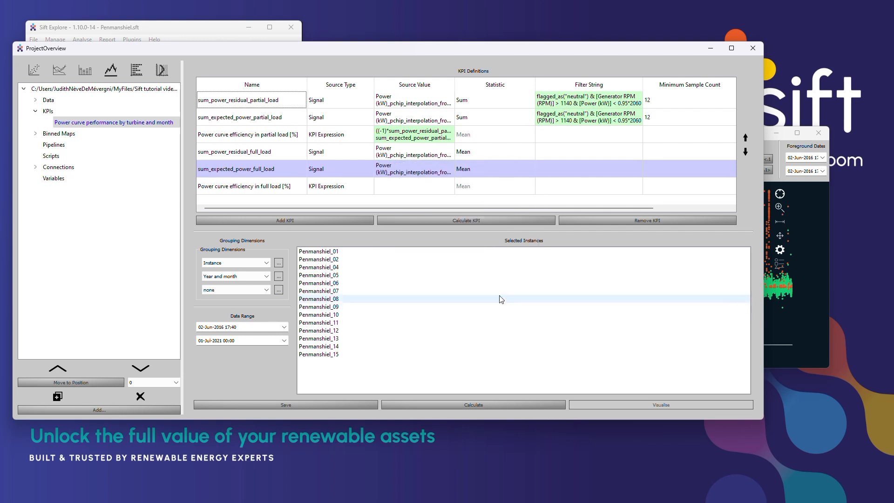
- Reuse the partial-load efficiency expression for the full-load efficiency KPI, adapting it to ((-1)*sum_power_residual_full_load/sum_expected_power_full_load)*100
double_click(421, 134)
double_click(422, 134)
key("ctrl+a")
key("ctrl+c")
double_click(414, 185)
key("ctrl+v")
left_click_drag(399, 186, 415, 186)
type("full")
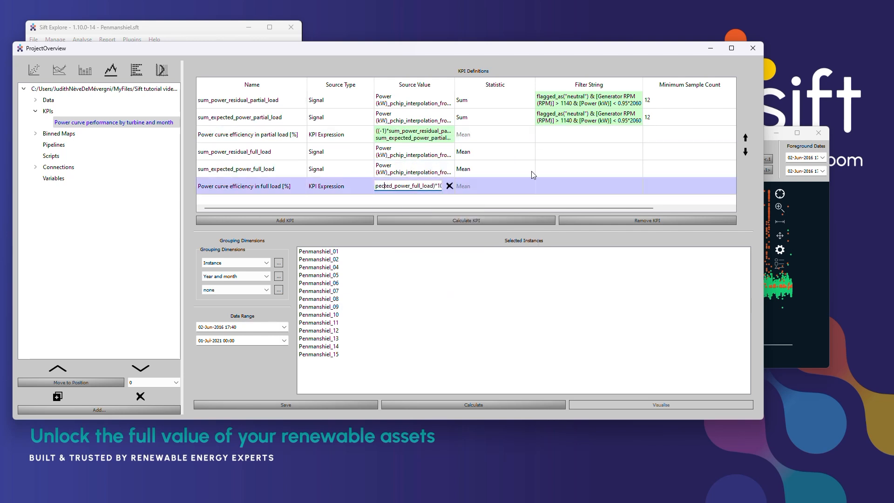
key("Left")
key("Left")
key("Left")
key("Left")
key("Left")
key("Left")
key("Left")
key("Left")
key("Left")
key("Left")
key("Left")
key("Left")
key("Left")
key("Left")
key("Left")
key("Left")
key("Left")
key("Left")
key("Left")
key("Left")
key("Return")
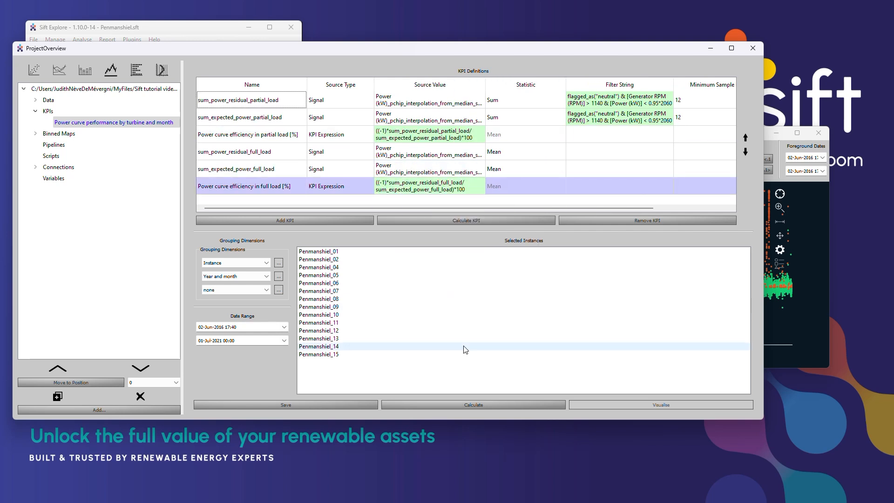
- Set both full-load sum KPIs' minimum sample count to 12 and filter sum_power_residual_full_load by flagged_as("neutral") & [Power (kW)] > 0.95*2060
double_click(684, 152)
type("12")
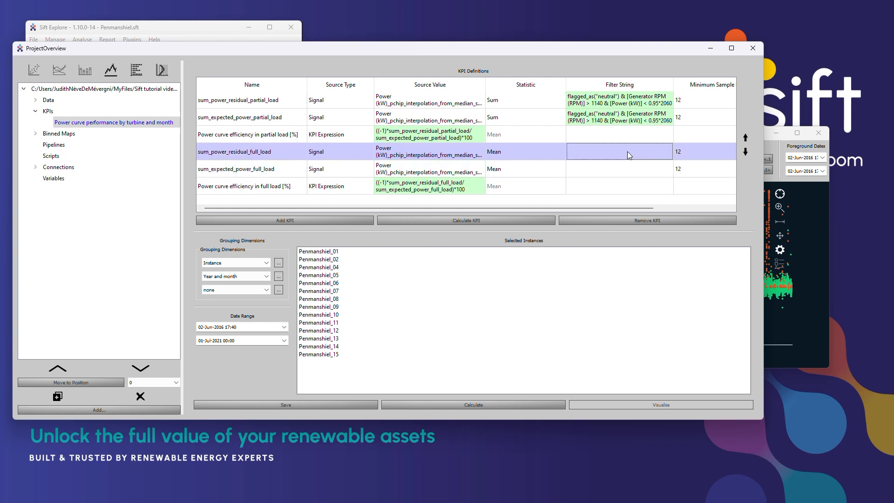
double_click(628, 152)
left_click(668, 151)
left_click(681, 175)
double_click(568, 156)
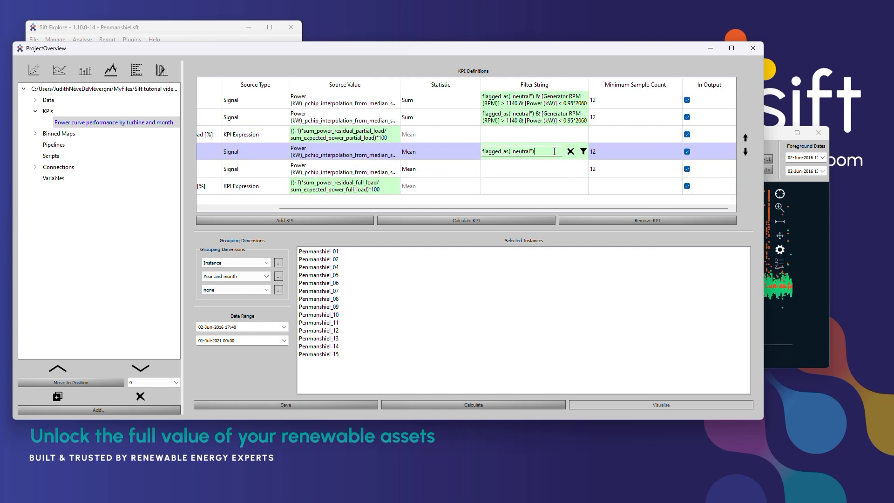
type("& [Power (kW)] > 0.95*2060")
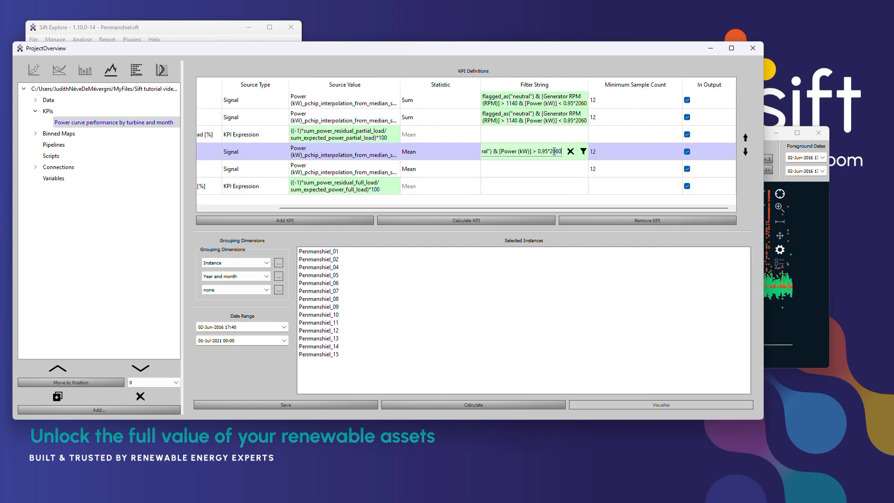
key("Return")
- Extend the filter of sum_power_residual_full_load with & [Blade angle (pitch position) A (°)] > 5
double_click(540, 156)
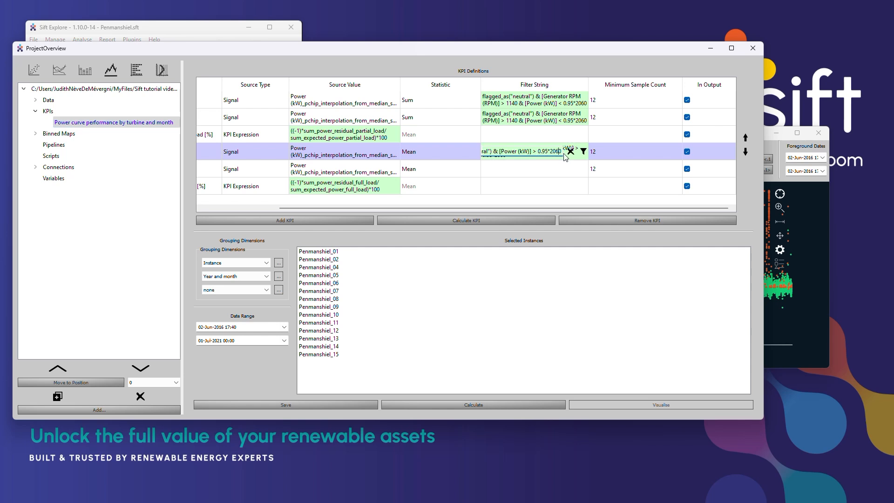
type("& [Blade angle (pitch position) A (°)] > 5")
key("Return")
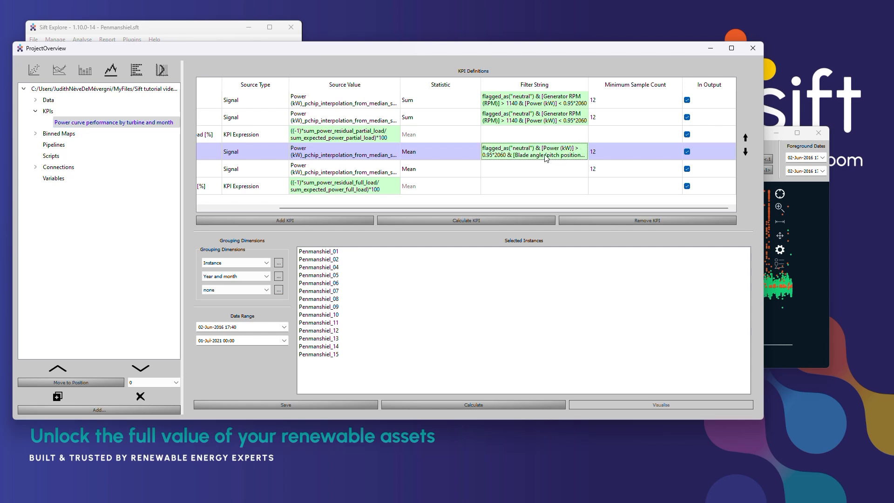
- Copy the complete filter string of sum_power_residual_full_load to sum_expected_power_full_load
double_click(544, 158)
key("ctrl+c")
double_click(534, 169)
key("ctrl+v")
key("Return")
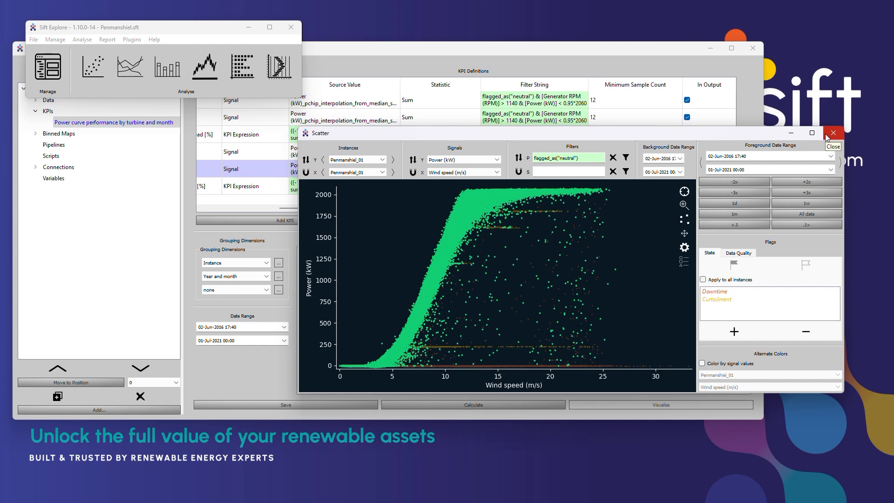
- Close the scatter plot and exclude the four residual and expected power sum KPIs from the output
left_click(827, 136)
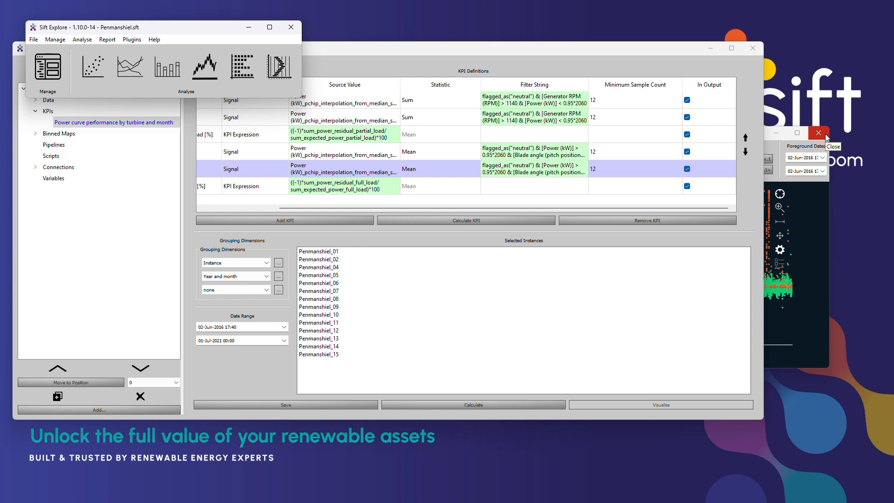
left_click(688, 100)
left_click(685, 119)
left_click(685, 118)
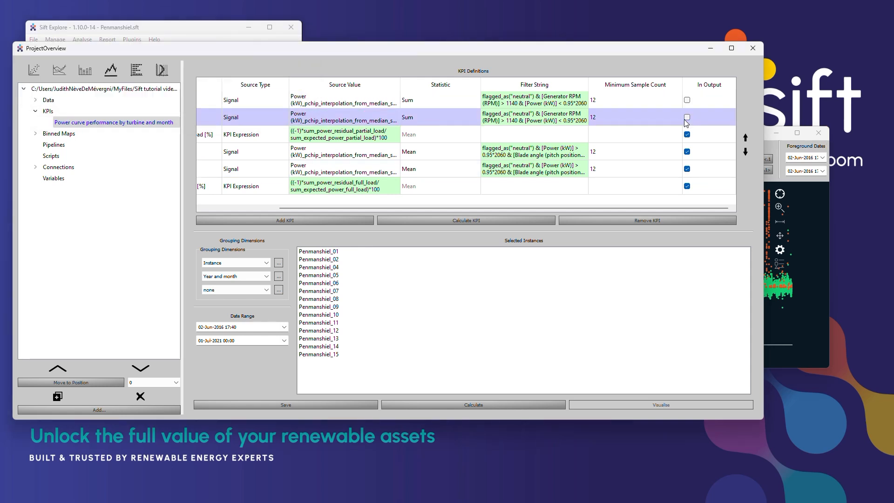
left_click(688, 152)
left_click(686, 169)
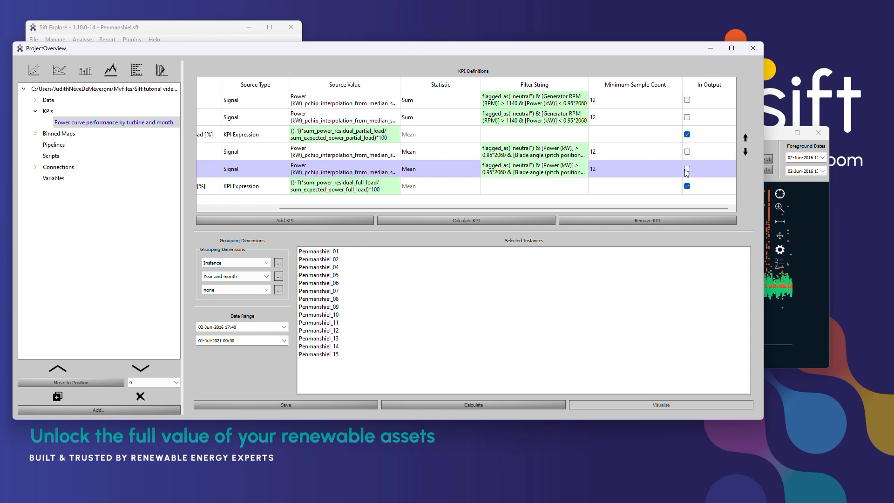
left_click_drag(629, 208, 465, 209)
left_click(263, 264)
left_click(263, 264)
left_click(259, 279)
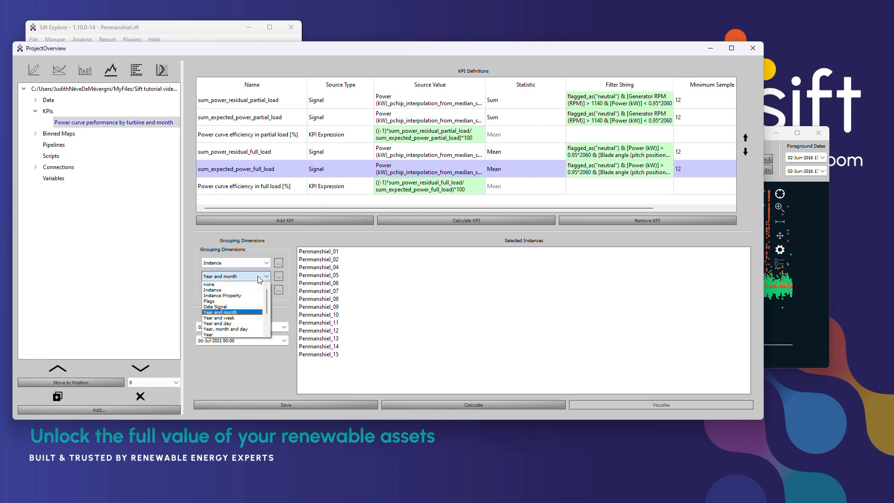
left_click(260, 278)
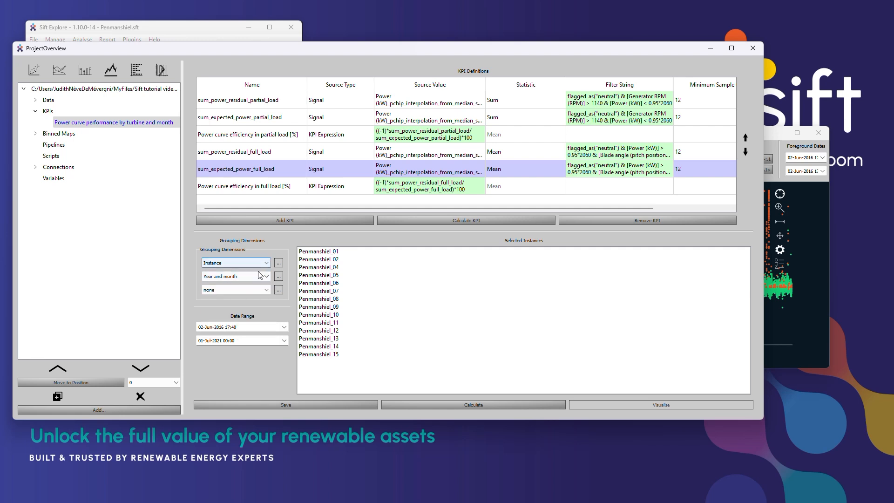
- Calculate the KPI family for all instances from Penmanshiel_01 to Penmanshiel_15 and visualise the results as a heatmap
left_click_drag(319, 251, 326, 358)
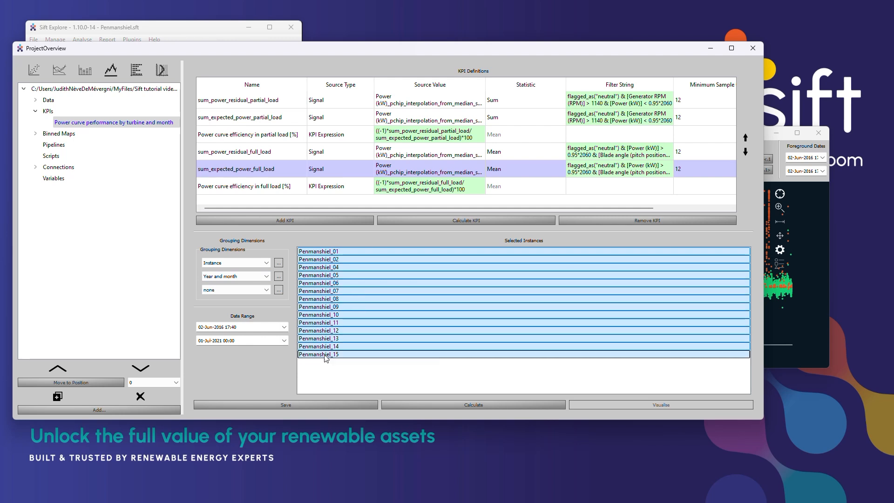
left_click(442, 404)
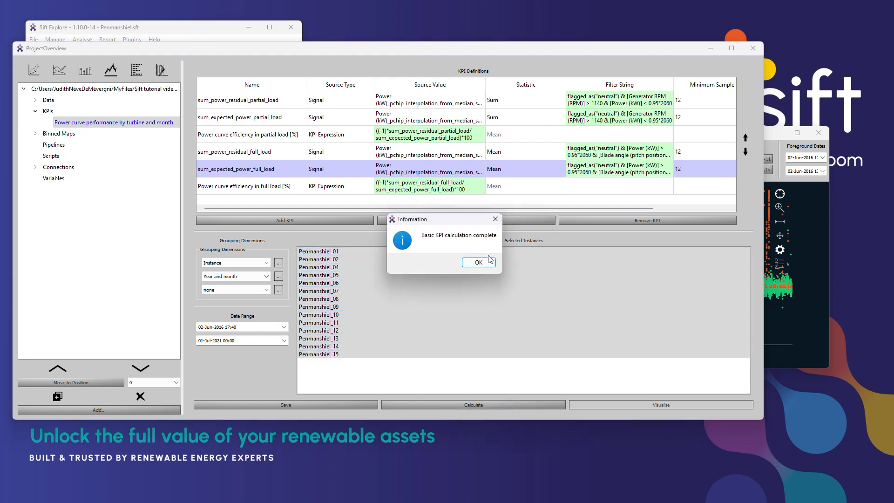
left_click(488, 261)
left_click(648, 405)
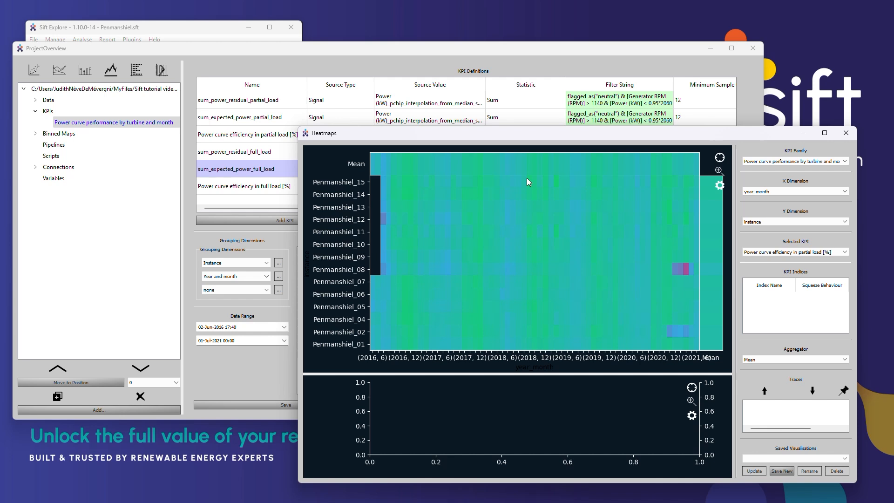
- Plot the monthly traces of all turbines from the heatmap and switch the selected KPI to "Power curve efficiency in full load [%]"
left_click_drag(526, 178, 521, 351)
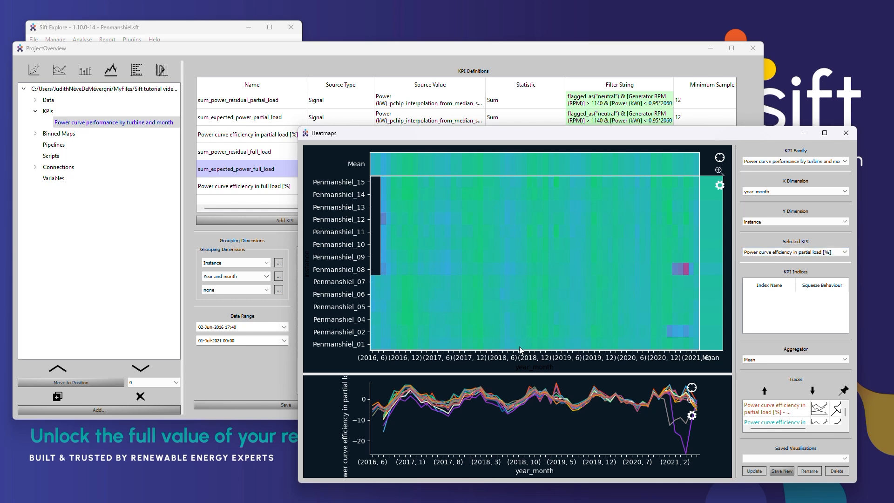
left_click(766, 252)
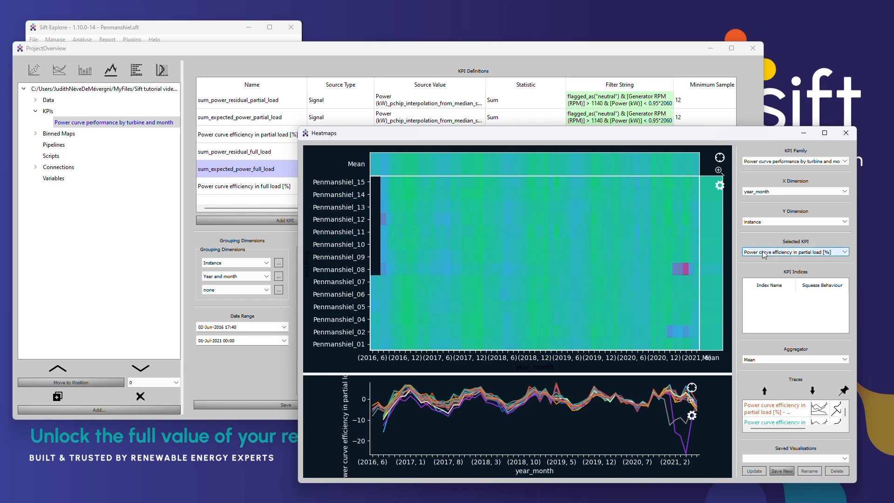
left_click(764, 264)
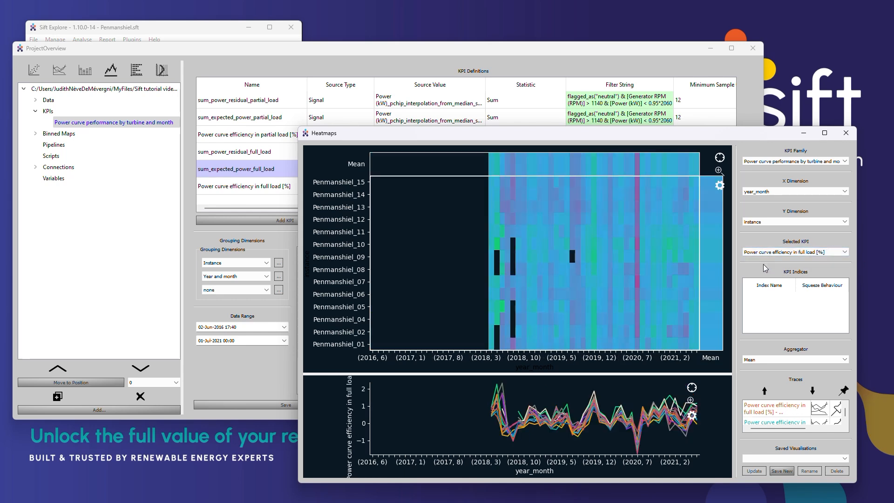